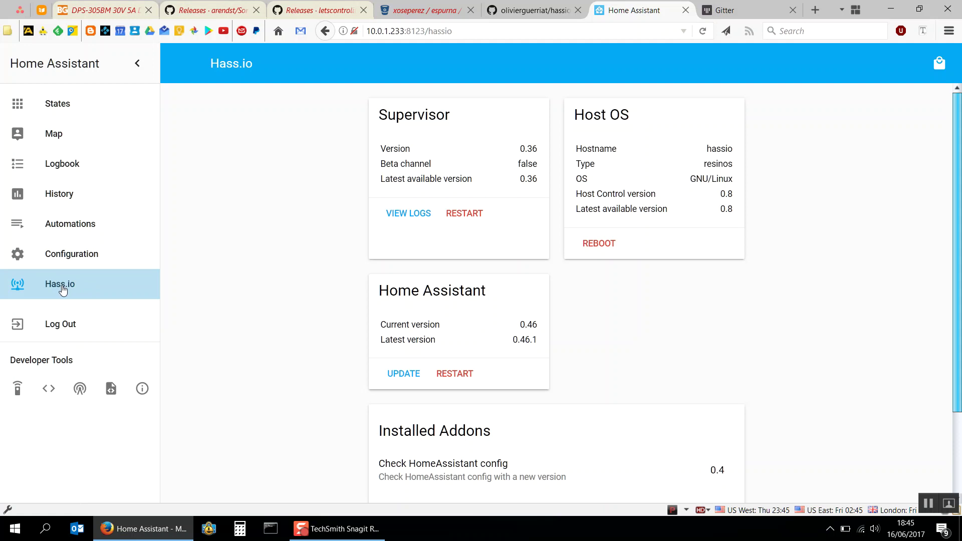
# Select the hassio-addons repository URL in the GitHub README's Installation section, then return to Home Assistant
pyautogui.click(539, 9)
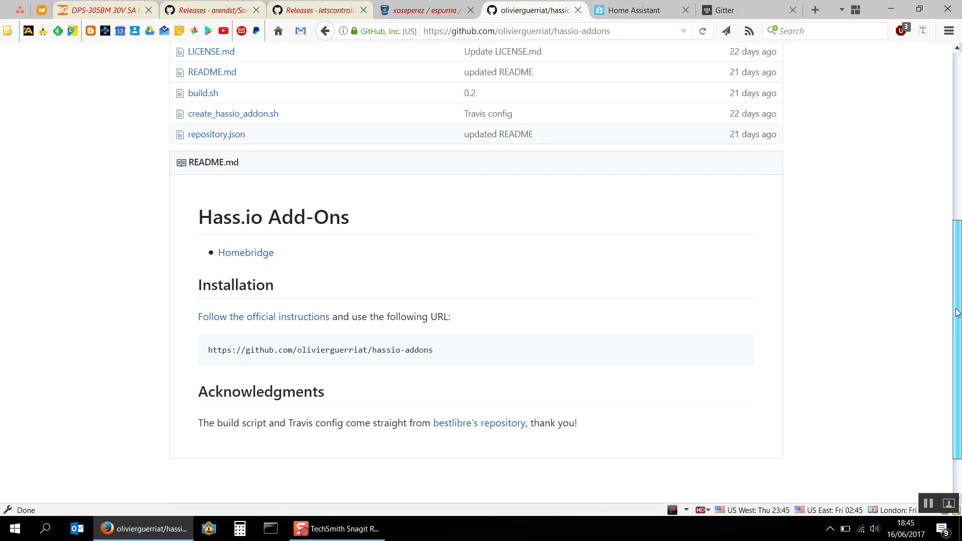
pyautogui.moveTo(957, 314); pyautogui.dragTo(957, 145)
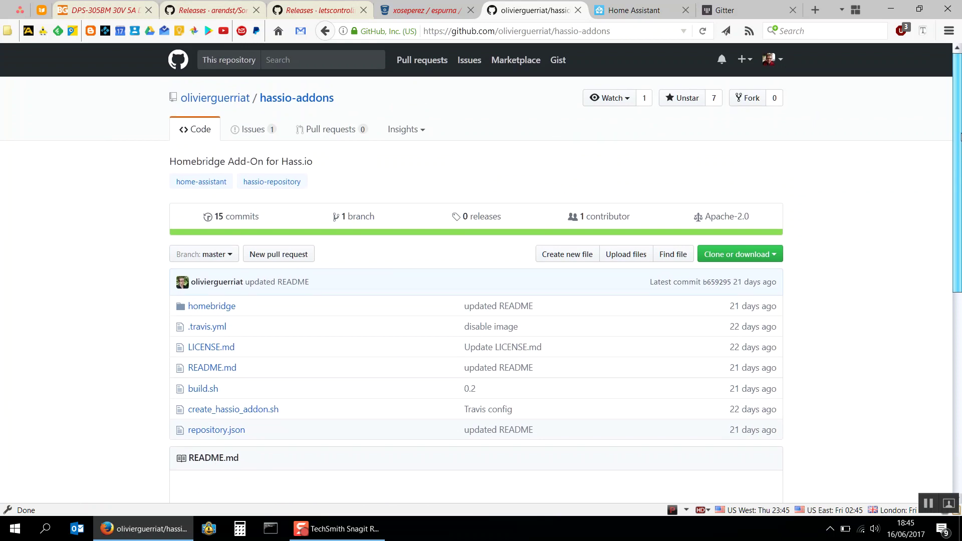
pyautogui.moveTo(961, 135); pyautogui.dragTo(961, 165)
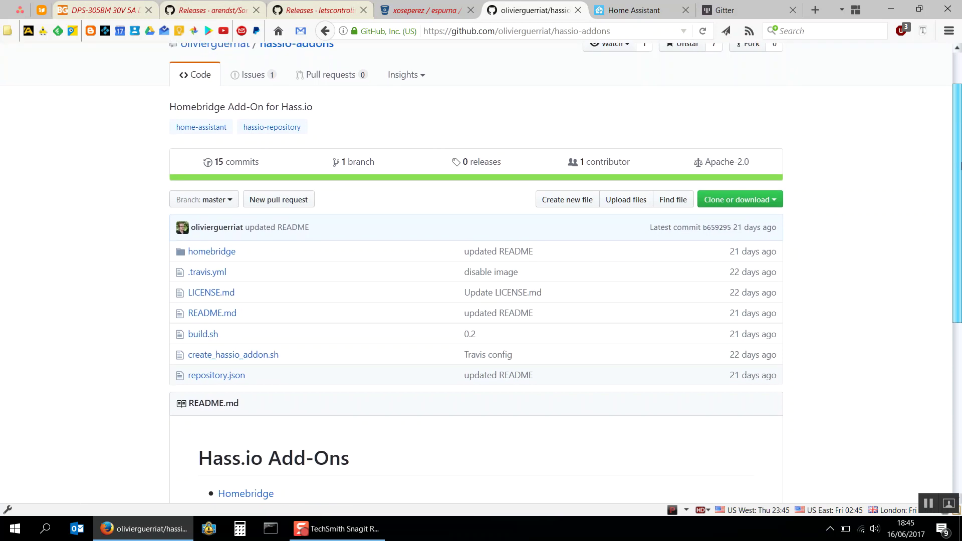
pyautogui.scroll(-5, 529, 341)
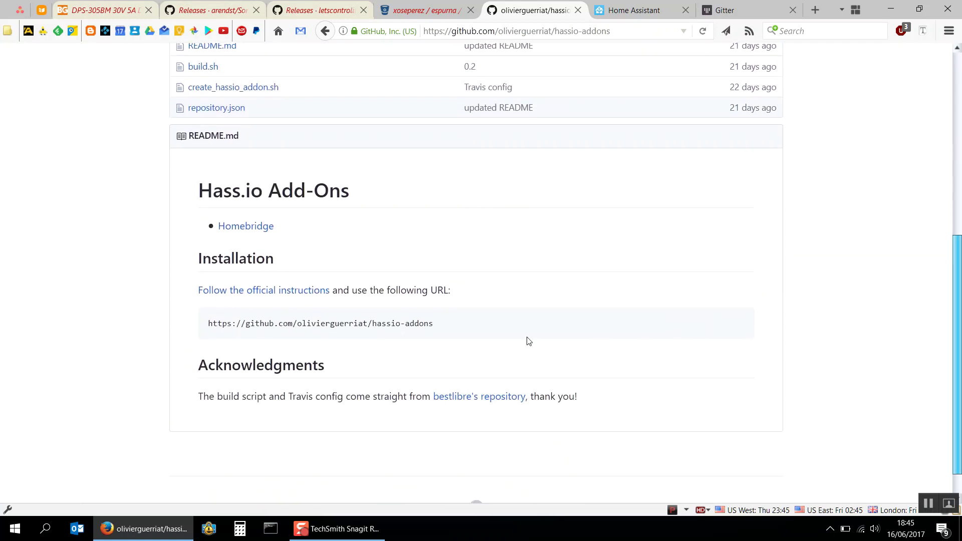
pyautogui.moveTo(434, 324); pyautogui.dragTo(209, 333)
pyautogui.hotkey('ctrl', 'c')
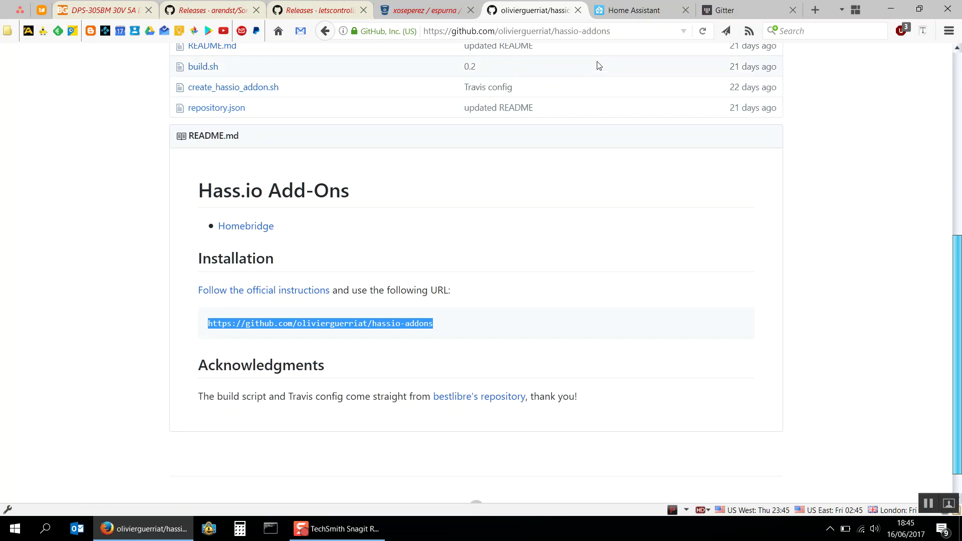
pyautogui.click(640, 13)
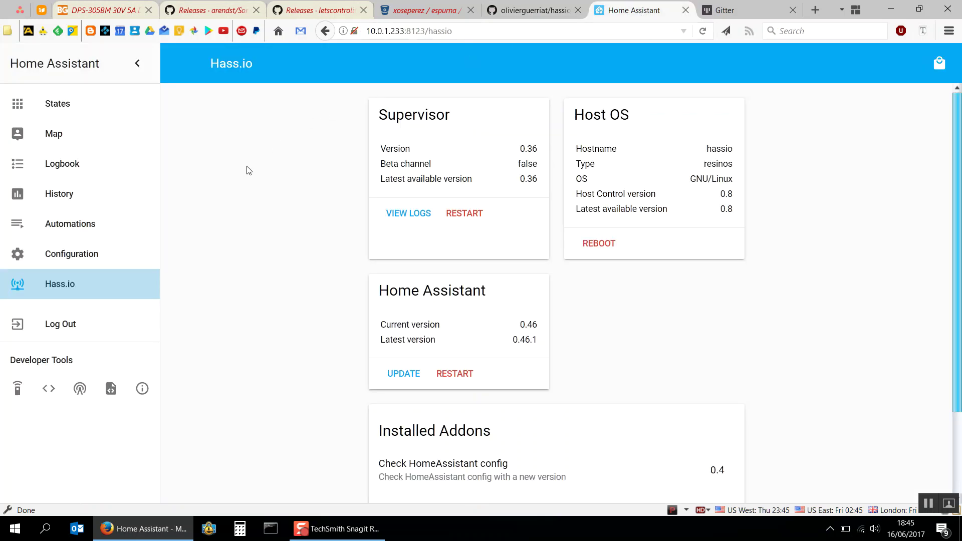
# Paste the hassio-addons URL into Add-On Repositories, save it, and open the Homebridge add-on
pyautogui.click(940, 64)
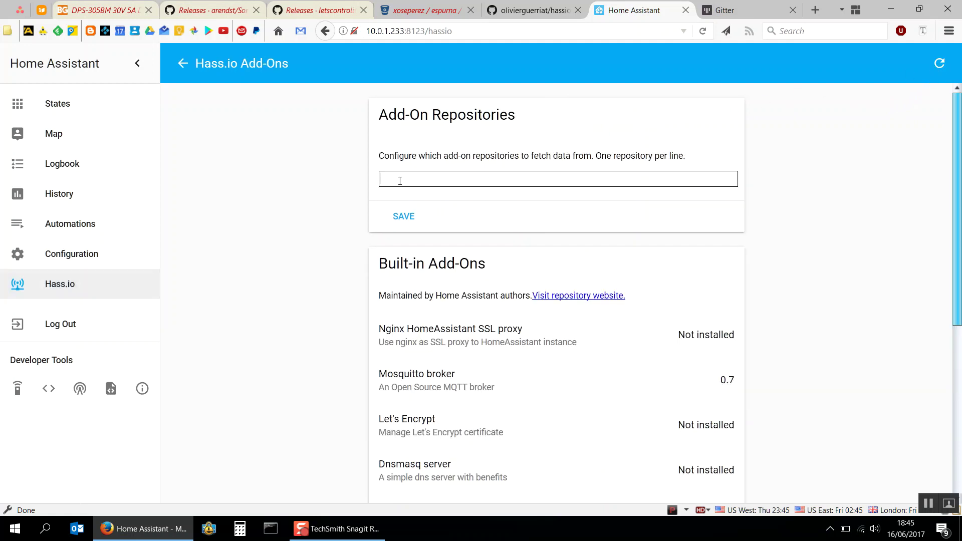
pyautogui.click(400, 181)
pyautogui.hotkey('ctrl', 'v')
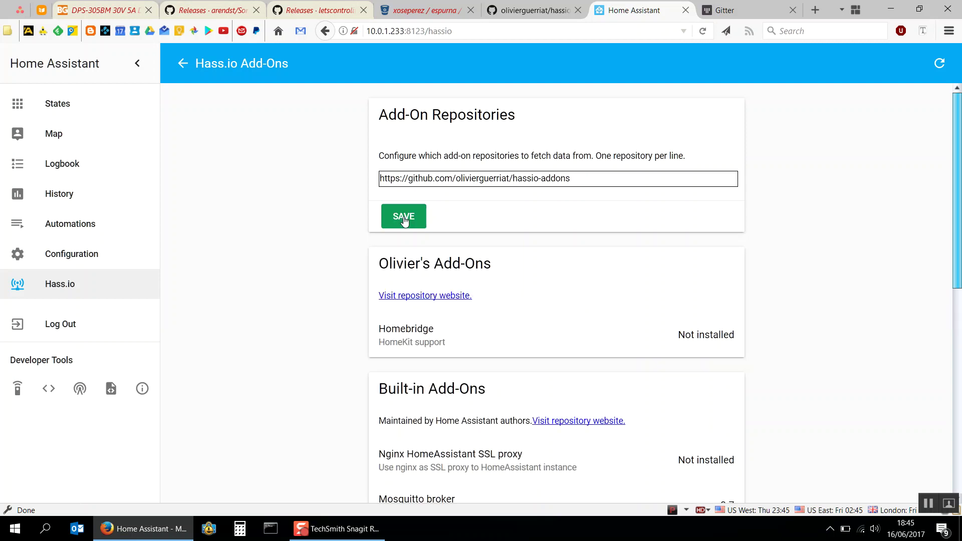
pyautogui.click(406, 343)
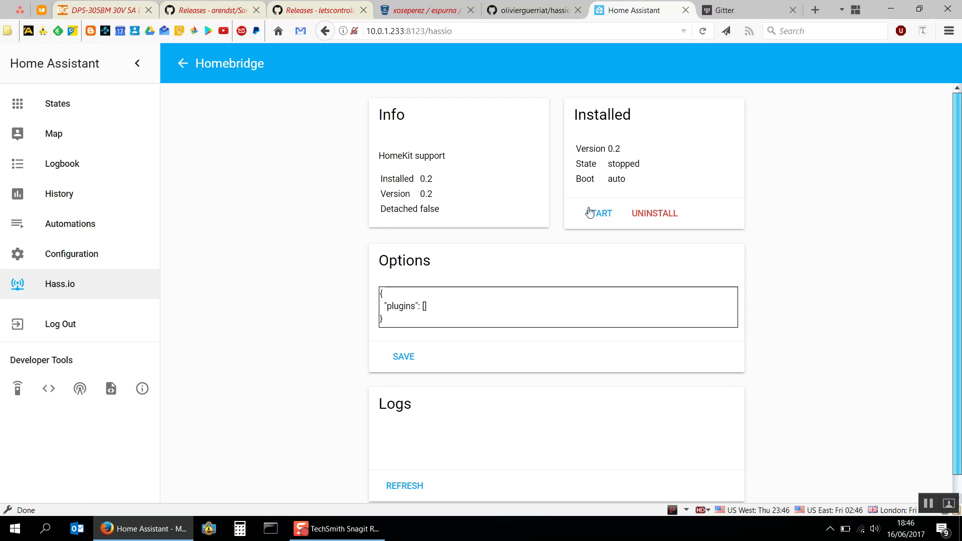
# Install the Homebridge 0.2 add-on and start it
pyautogui.click(929, 504)
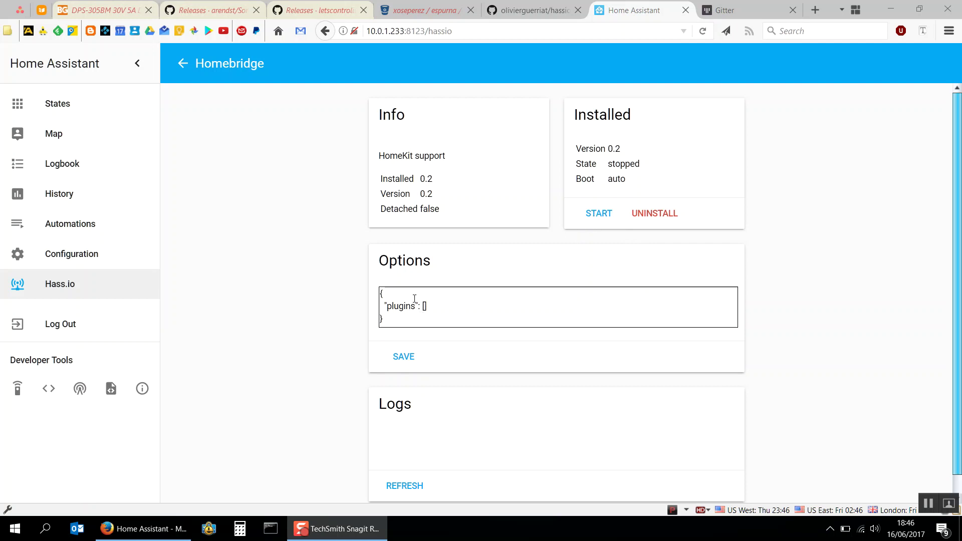
pyautogui.click(598, 212)
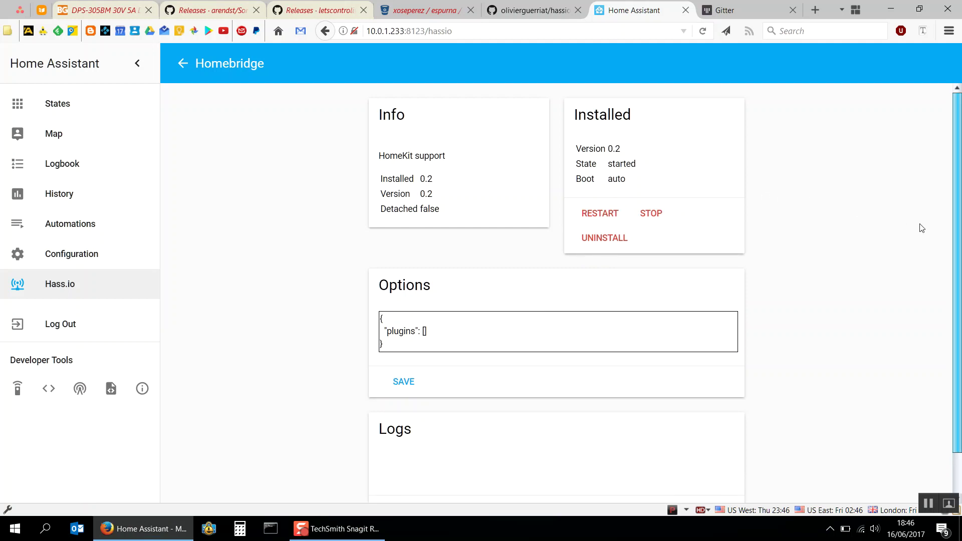
# Scroll down to the Homebridge Logs card and load its startup output
pyautogui.moveTo(960, 201); pyautogui.dragTo(961, 207)
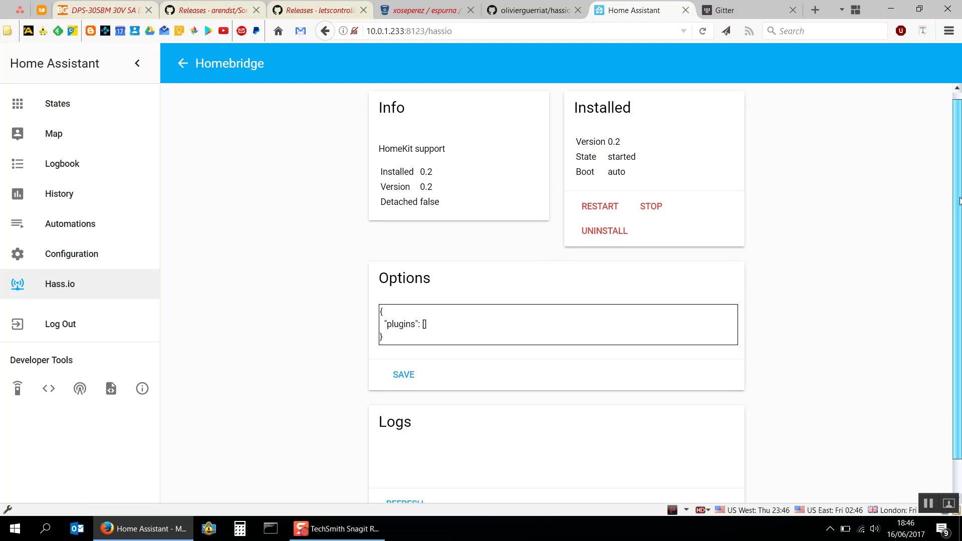
pyautogui.moveTo(960, 206)
pyautogui.mouseDown()
pyautogui.moveTo(961, 219)
pyautogui.moveTo(961, 196)
pyautogui.moveTo(961, 221)
pyautogui.moveTo(961, 197)
pyautogui.mouseUp()
pyautogui.moveTo(957, 148); pyautogui.dragTo(957, 184)
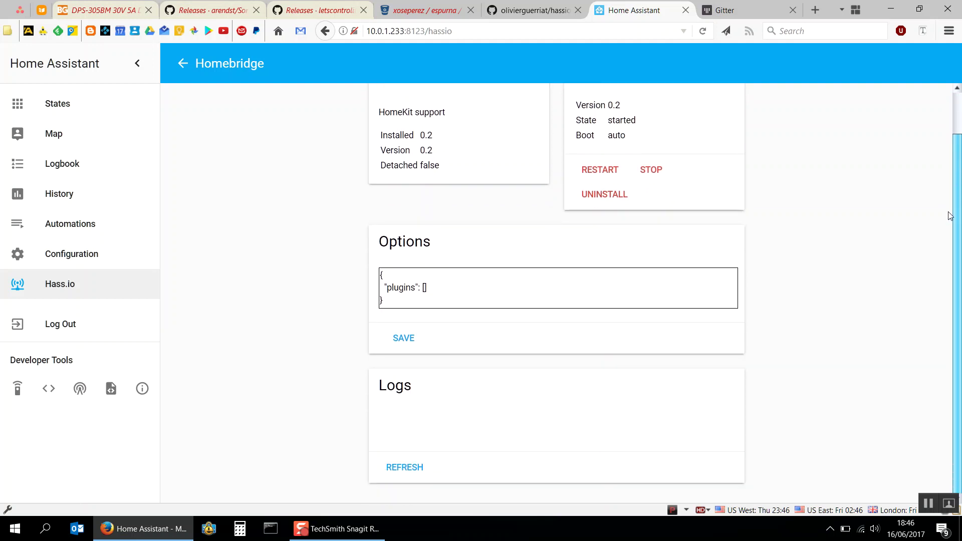
pyautogui.click(401, 468)
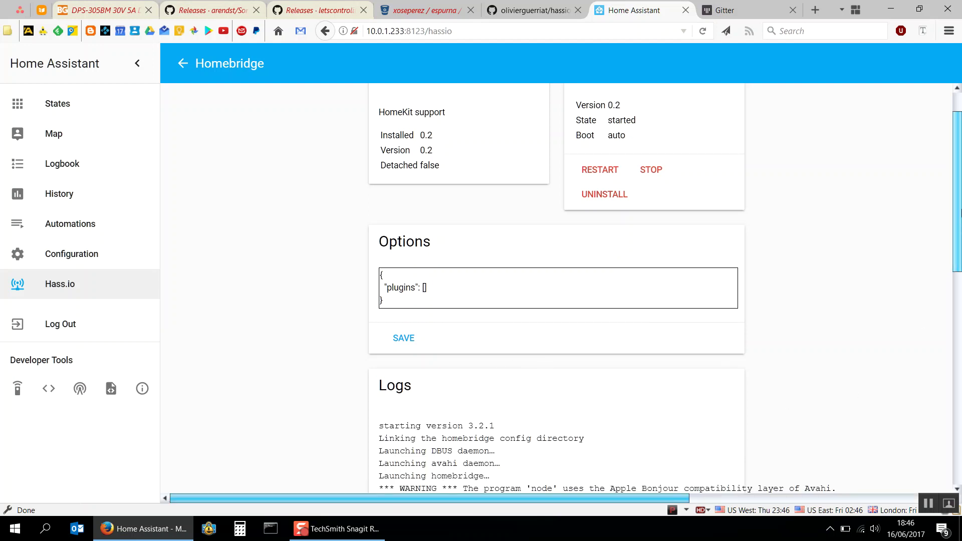
# Refresh the Homebridge logs to reveal the HomeKit pairing code and the port 51826 message
pyautogui.scroll(-3, 960, 288)
pyautogui.moveTo(961, 288); pyautogui.dragTo(942, 423)
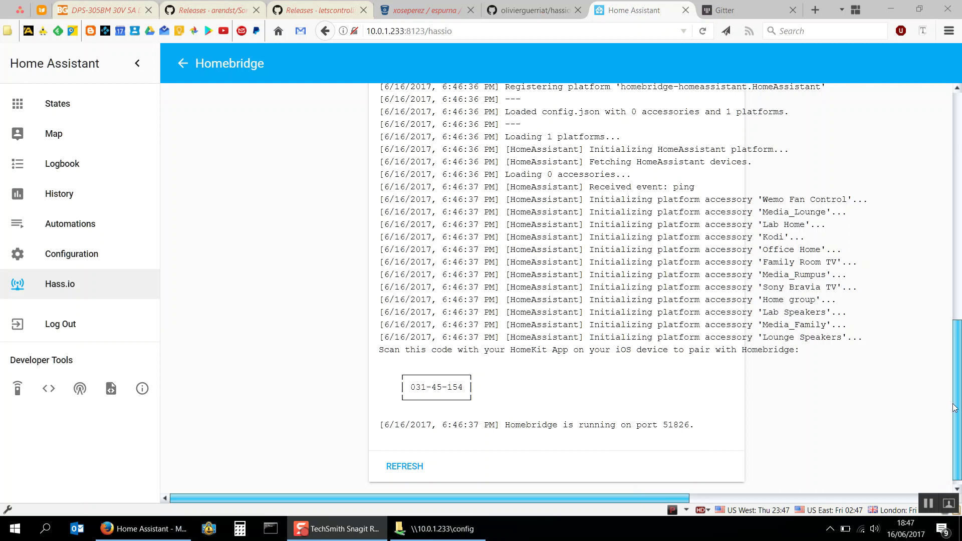
pyautogui.click(411, 466)
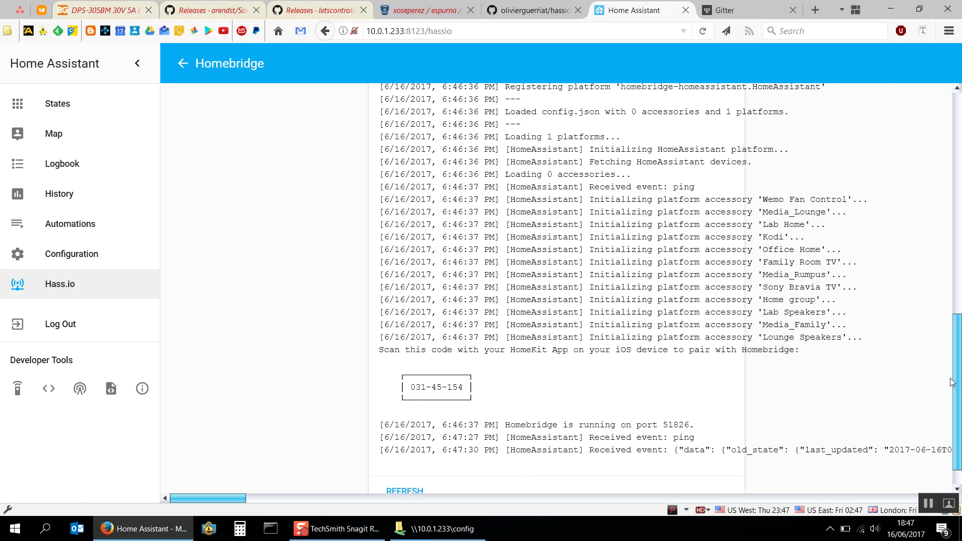
pyautogui.scroll(-1, 959, 382)
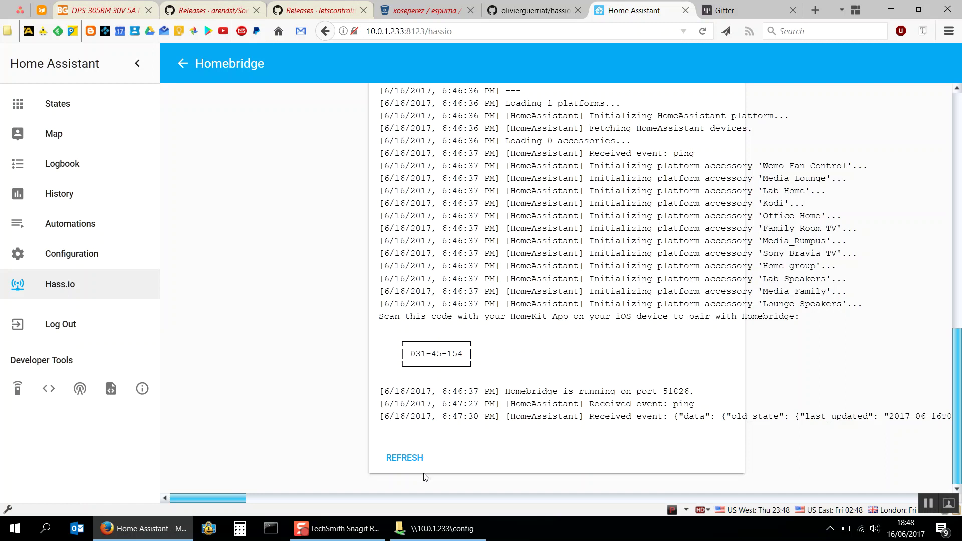
pyautogui.click(448, 536)
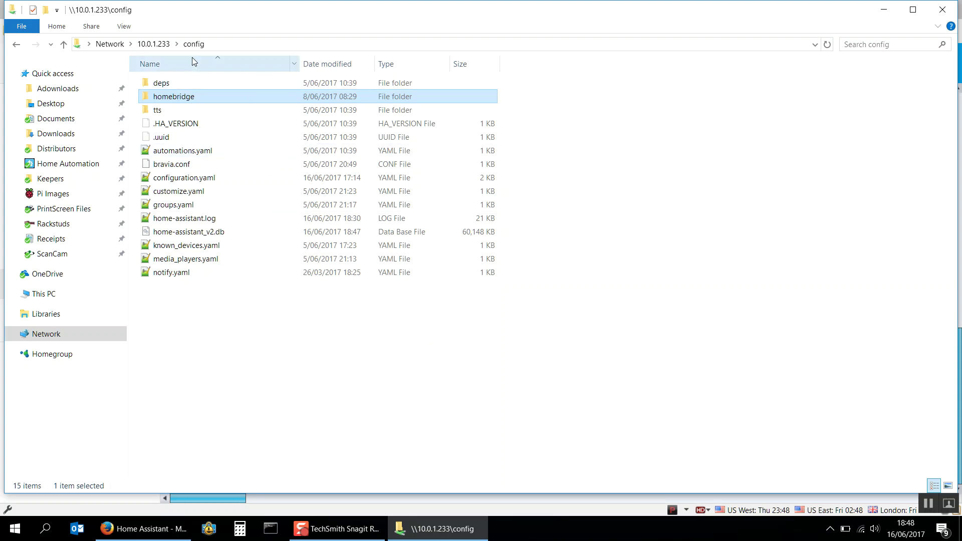
# Open the homebridge folder on the config share and edit config.json in Notepad++
pyautogui.click(194, 45)
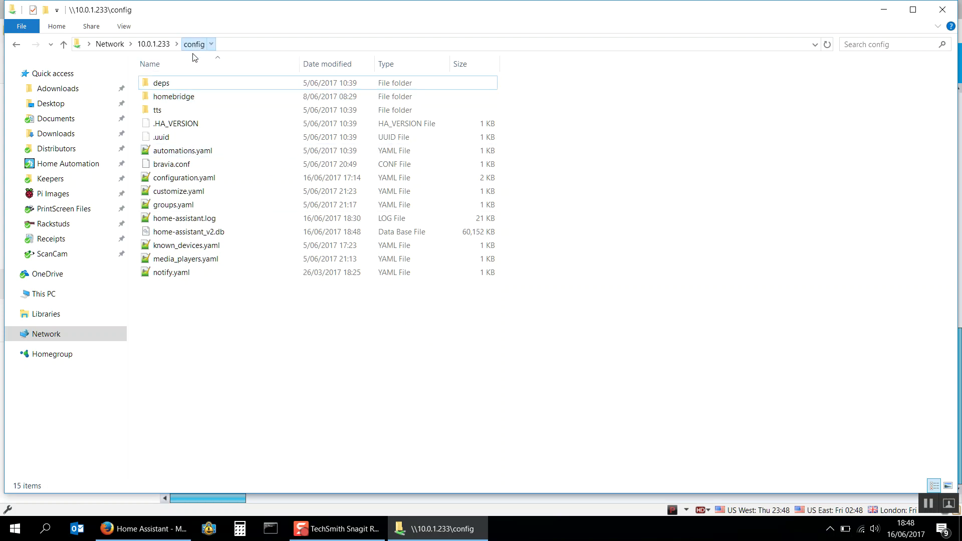
pyautogui.doubleClick(175, 100)
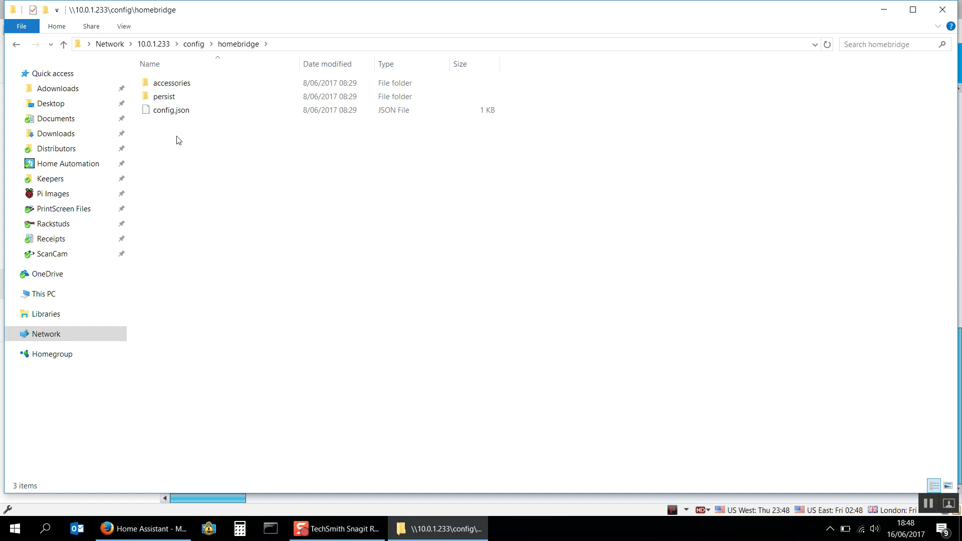
pyautogui.rightClick(182, 114)
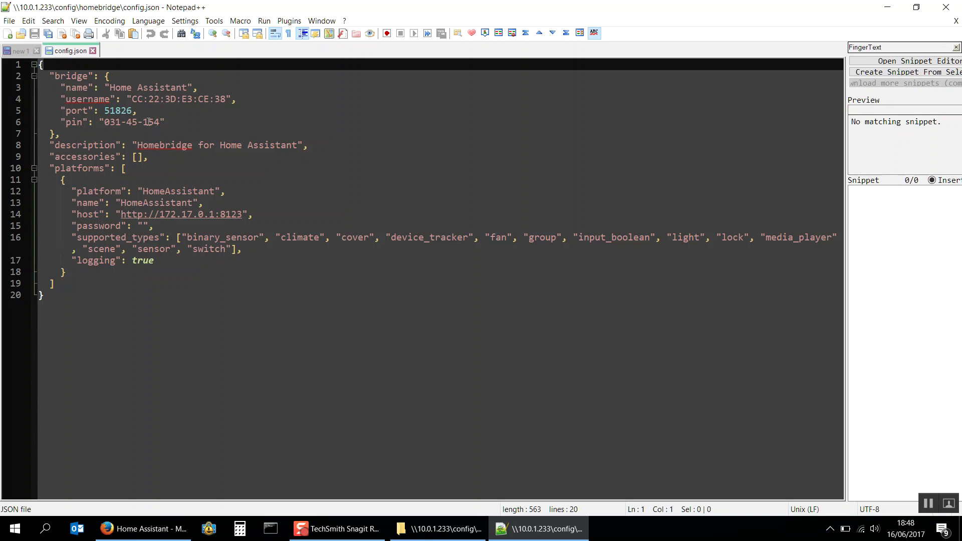
# Close the config.json tab in Notepad++
pyautogui.click(93, 50)
# Quit Notepad++, deselect config.json, and return to Home Assistant's States dashboard
pyautogui.click(948, 8)
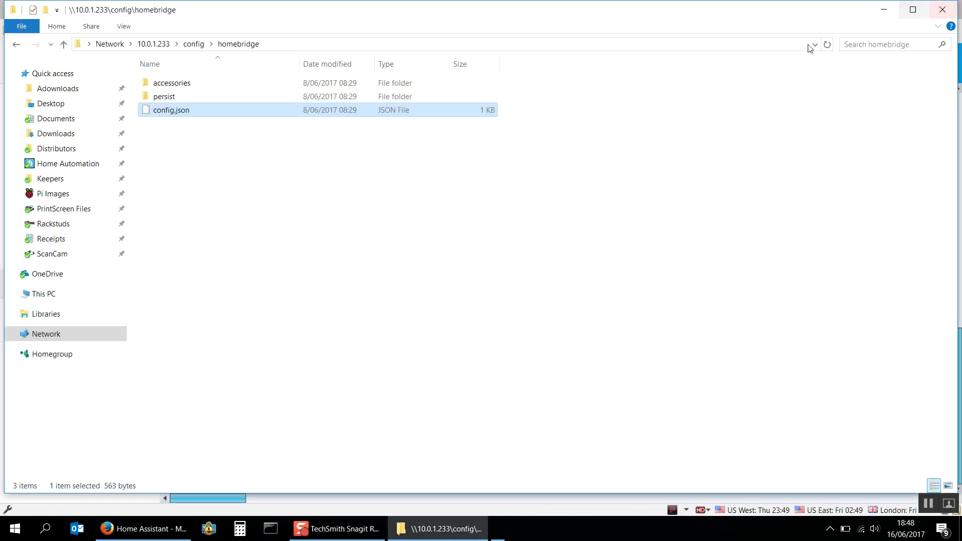
pyautogui.click(376, 168)
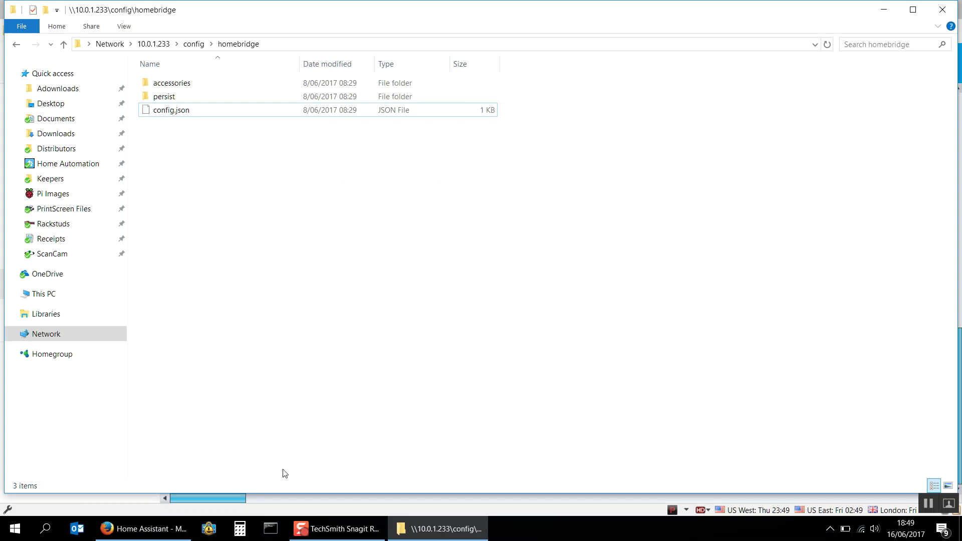
pyautogui.click(145, 529)
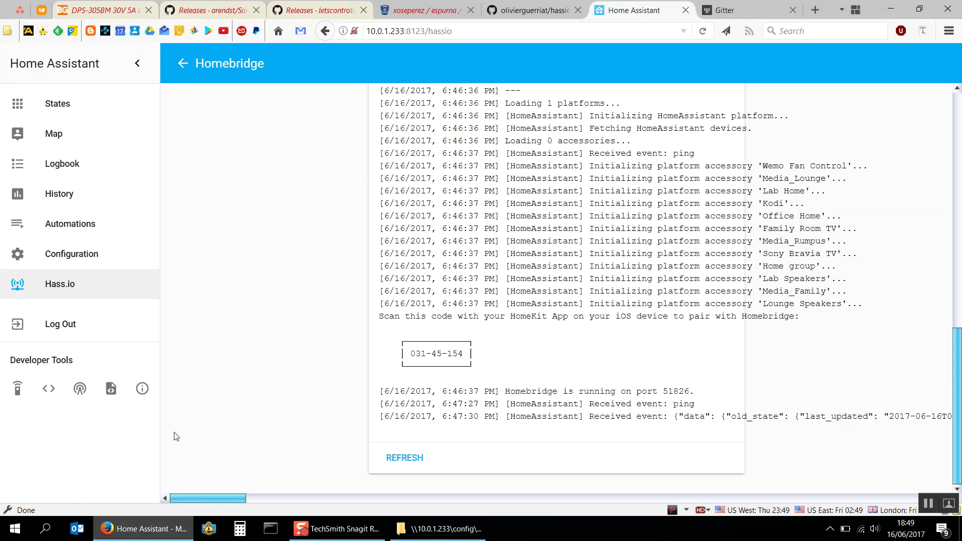
pyautogui.click(64, 106)
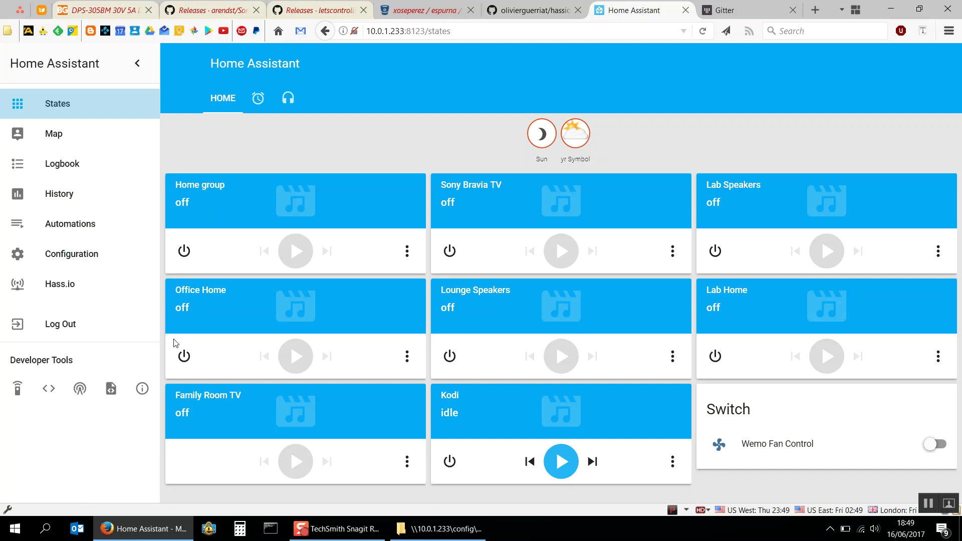
# Go back to the Hass.io overview from the States dashboard
pyautogui.click(64, 283)
# Open the installed Homebridge add-on and scroll its logs to the pairing code and port 51826
pyautogui.moveTo(959, 201); pyautogui.dragTo(960, 354)
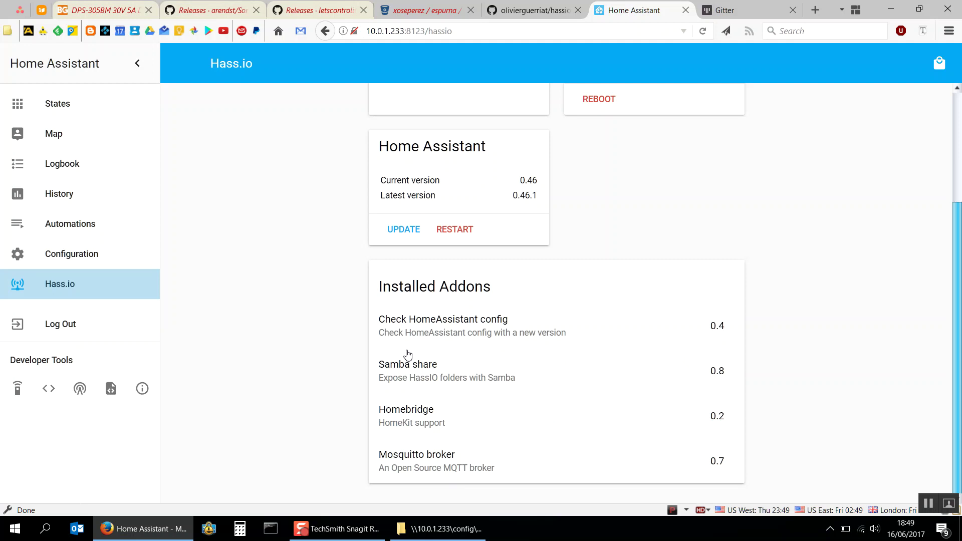
pyautogui.click(406, 425)
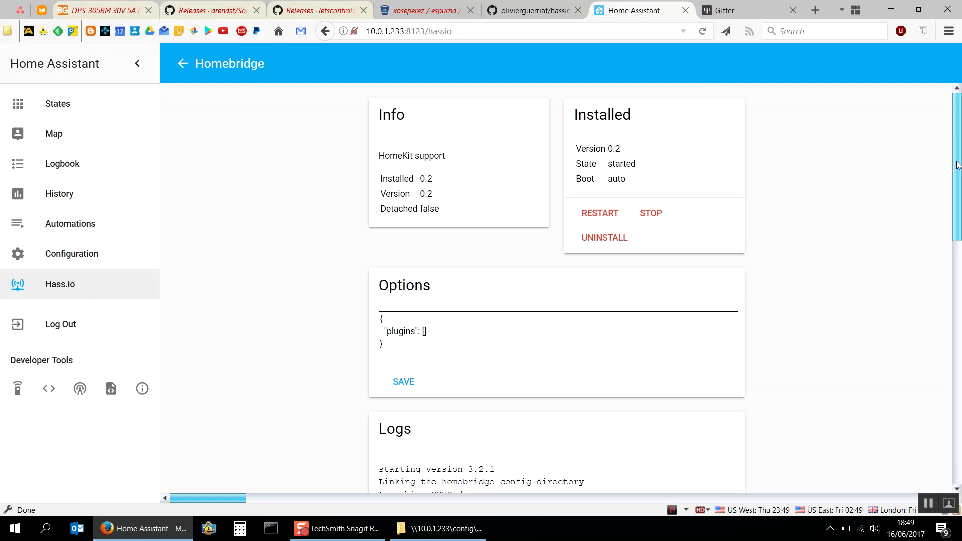
pyautogui.scroll(-5, 957, 166)
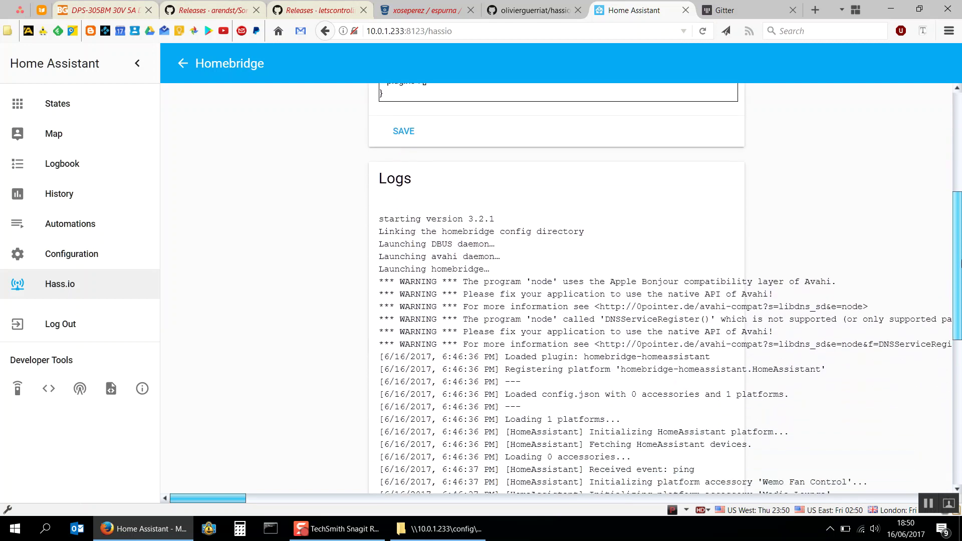
pyautogui.moveTo(955, 266); pyautogui.dragTo(955, 408)
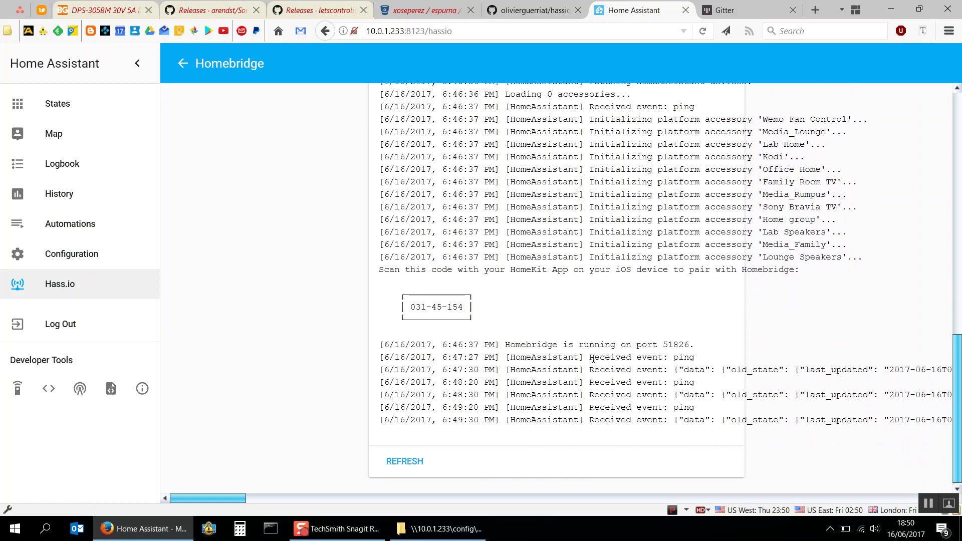